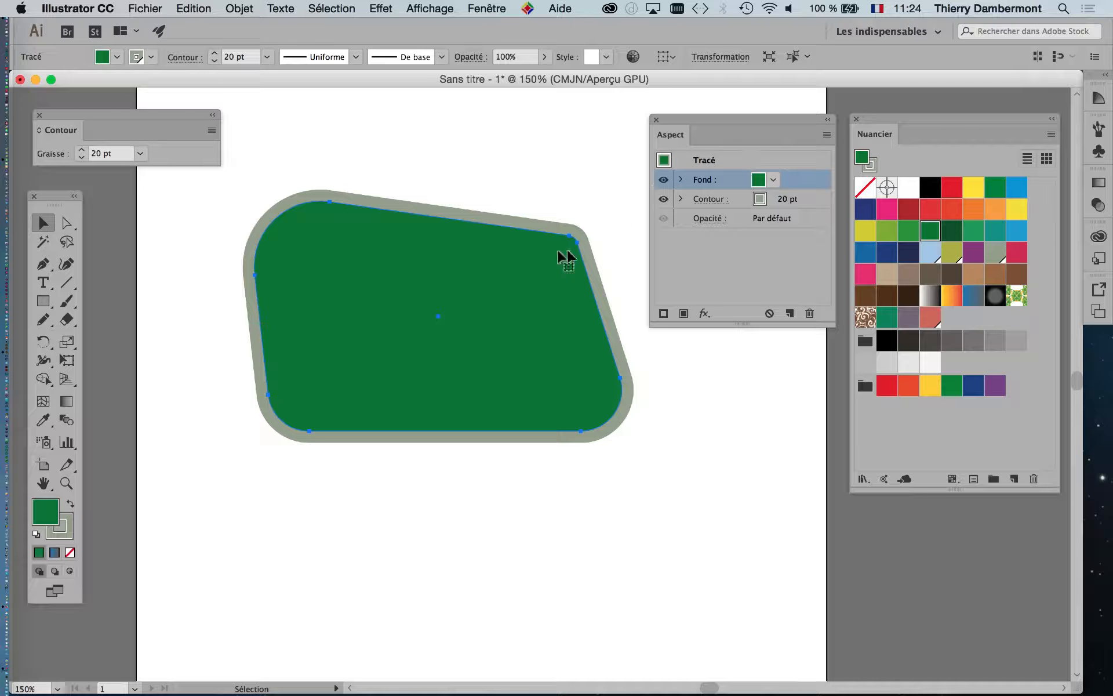
Step: Try filling the shape with the green leaf pattern swatch, then undo the fill
drag(427, 228, 371, 229)
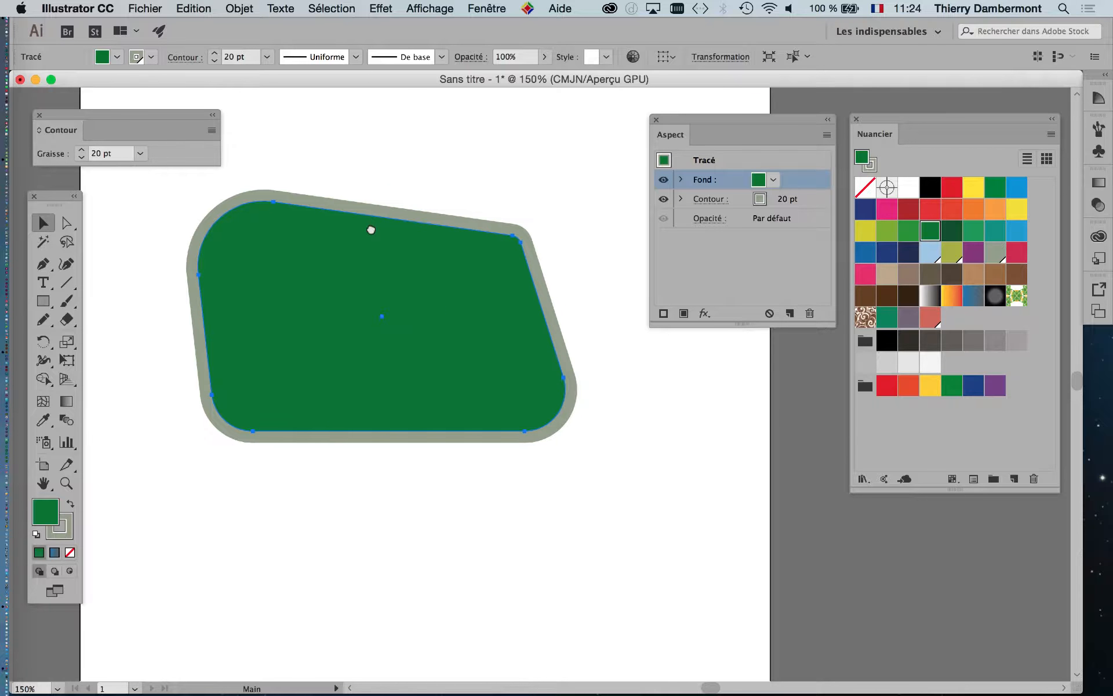
click(1018, 296)
mouse_move(1017, 296)
mouse_down()
mouse_move(864, 313)
mouse_move(491, 292)
mouse_move(632, 281)
mouse_move(1020, 288)
mouse_up()
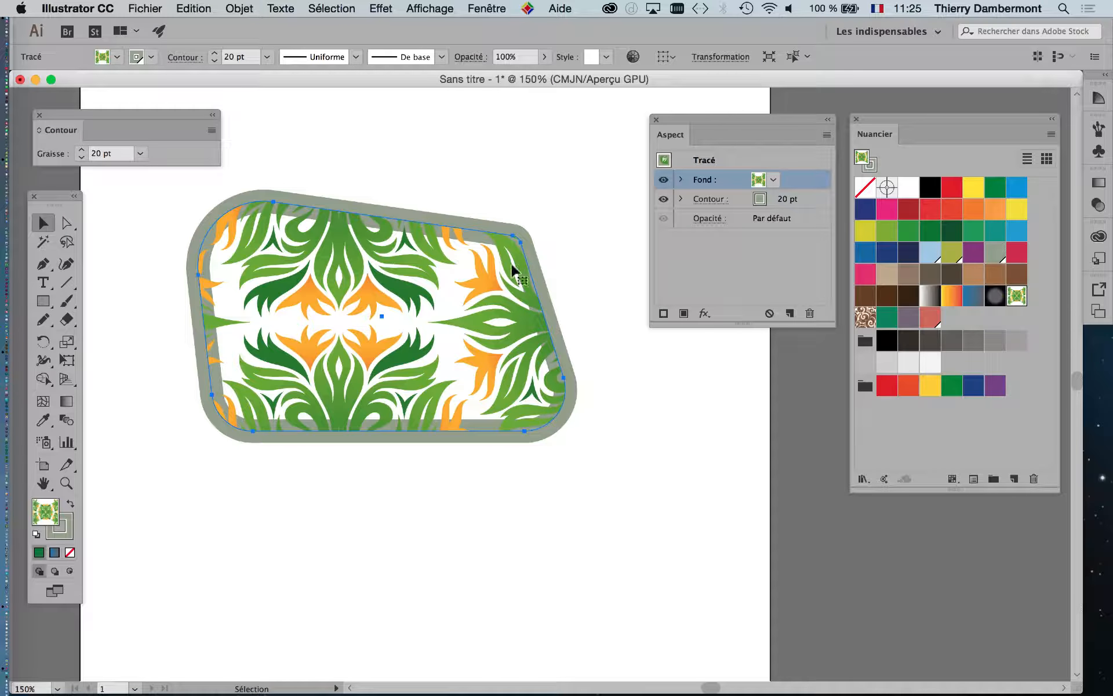
drag(723, 123, 699, 128)
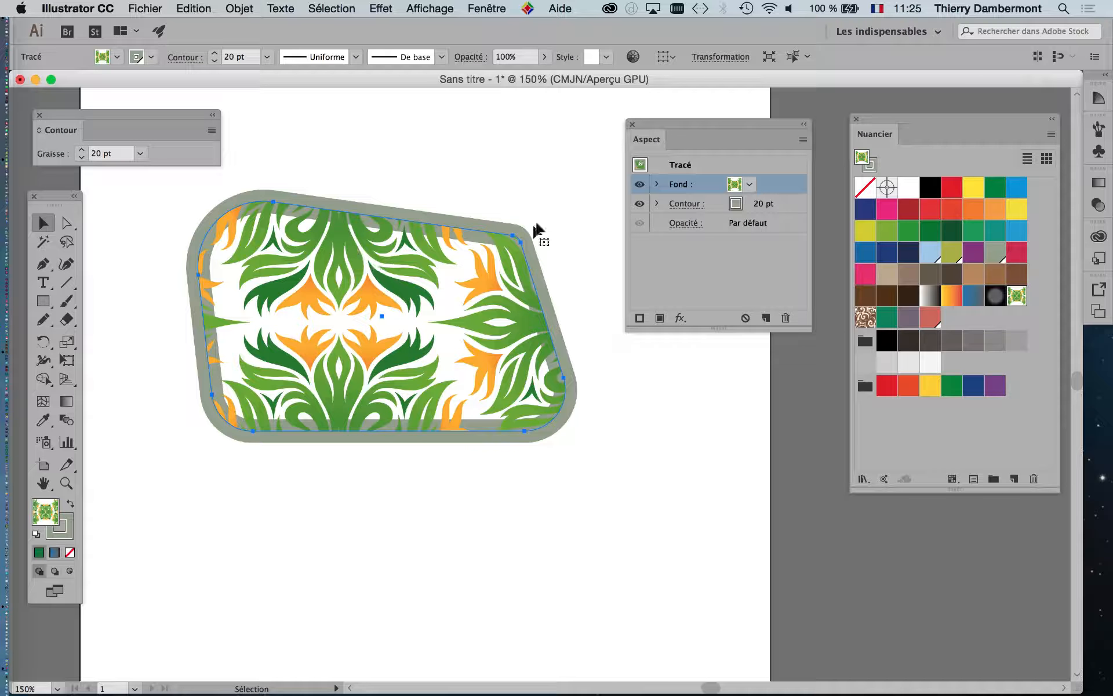
key(super+z)
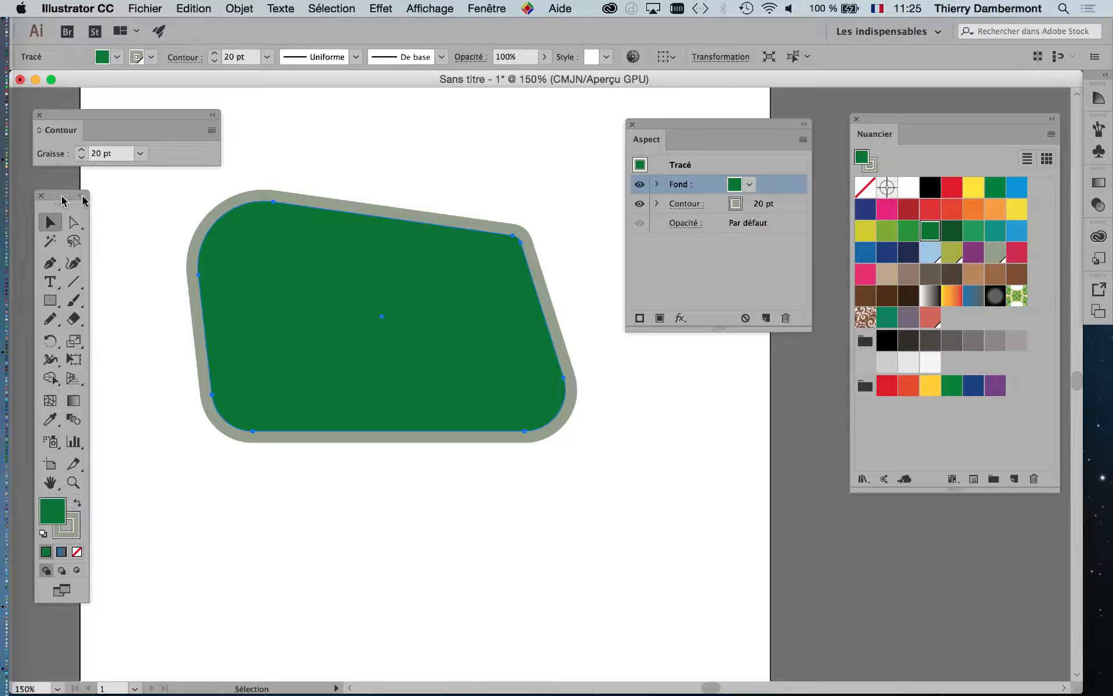
Step: Activate the stroke and apply the leaf pattern swatch to the shape's stroke
drag(62, 196, 109, 187)
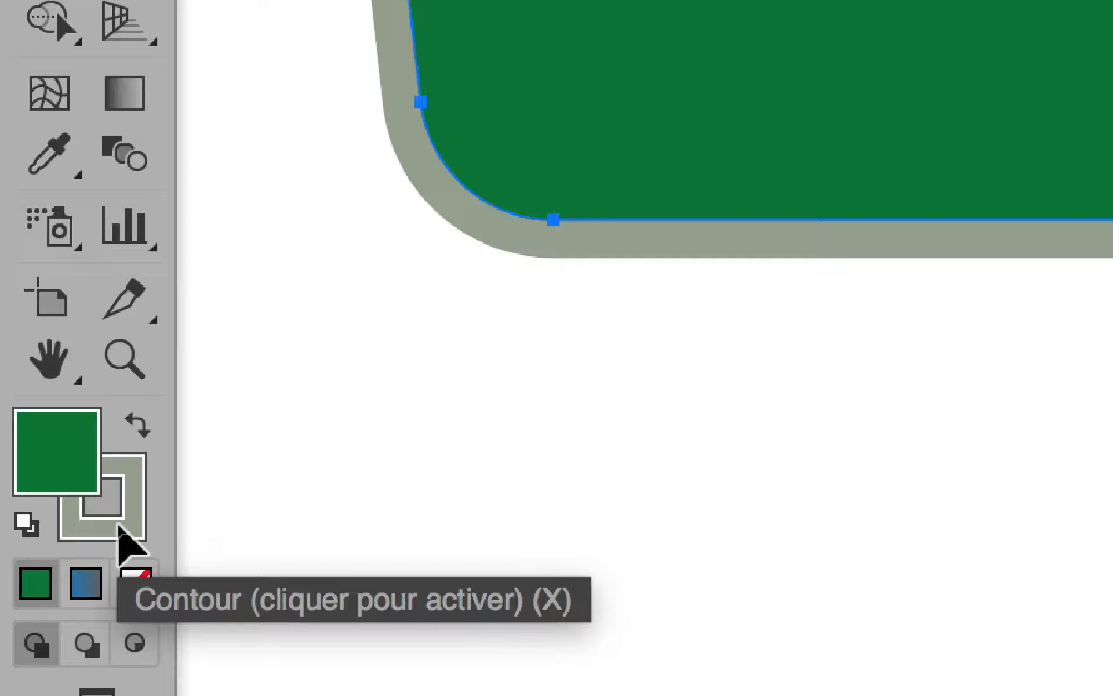
click(119, 529)
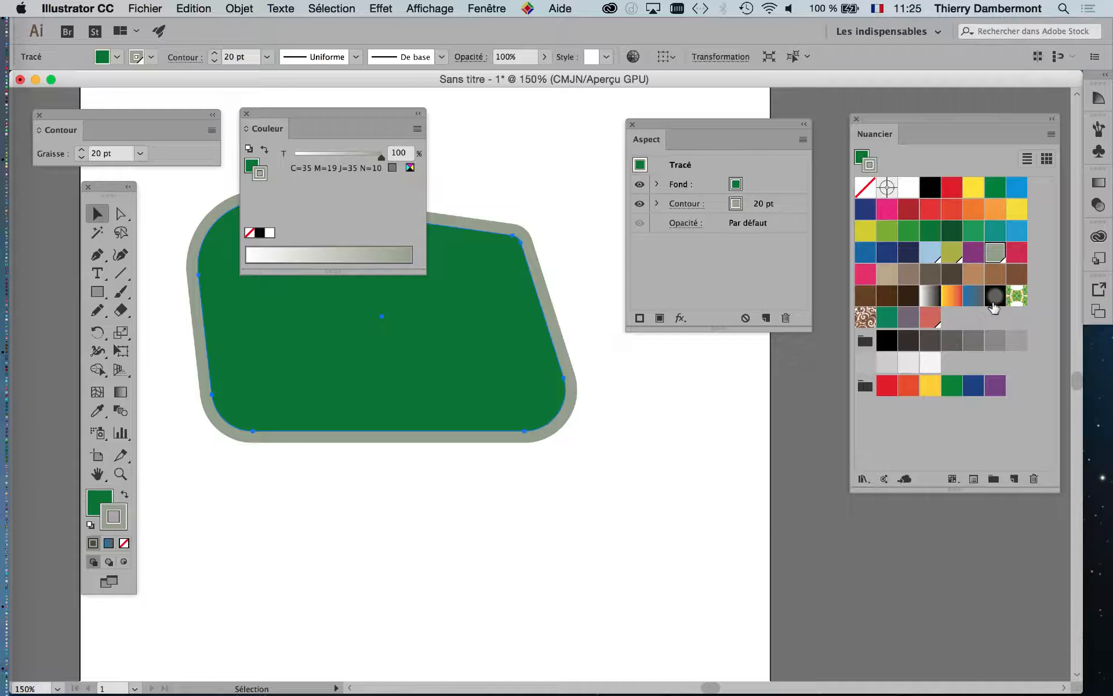
click(1014, 297)
mouse_move(403, 110)
mouse_down()
mouse_move(389, 118)
mouse_move(305, 460)
mouse_move(322, 477)
mouse_up()
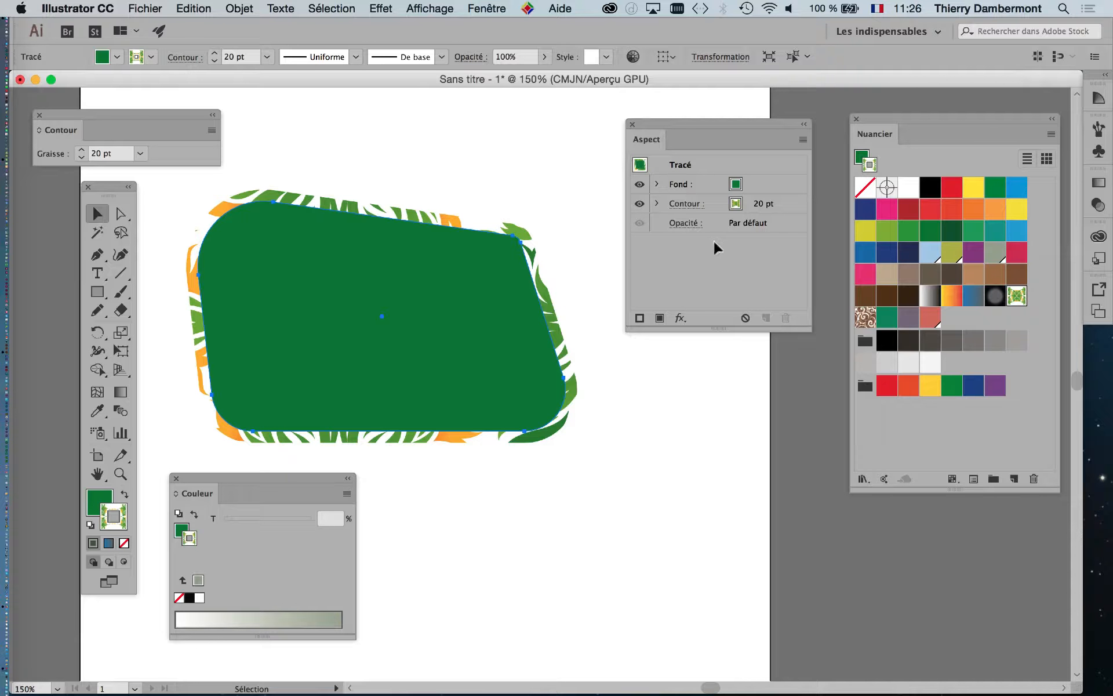
Step: Try the orange-yellow and blue gradient swatches on the stroke, ending with orange-yellow
click(951, 301)
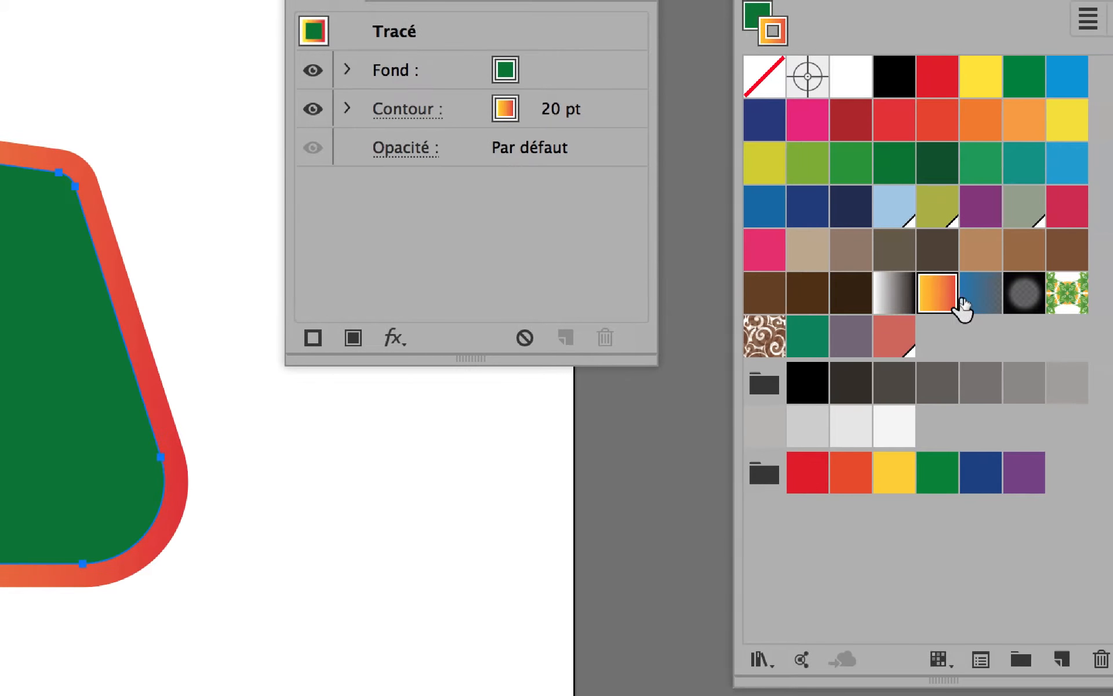
click(985, 303)
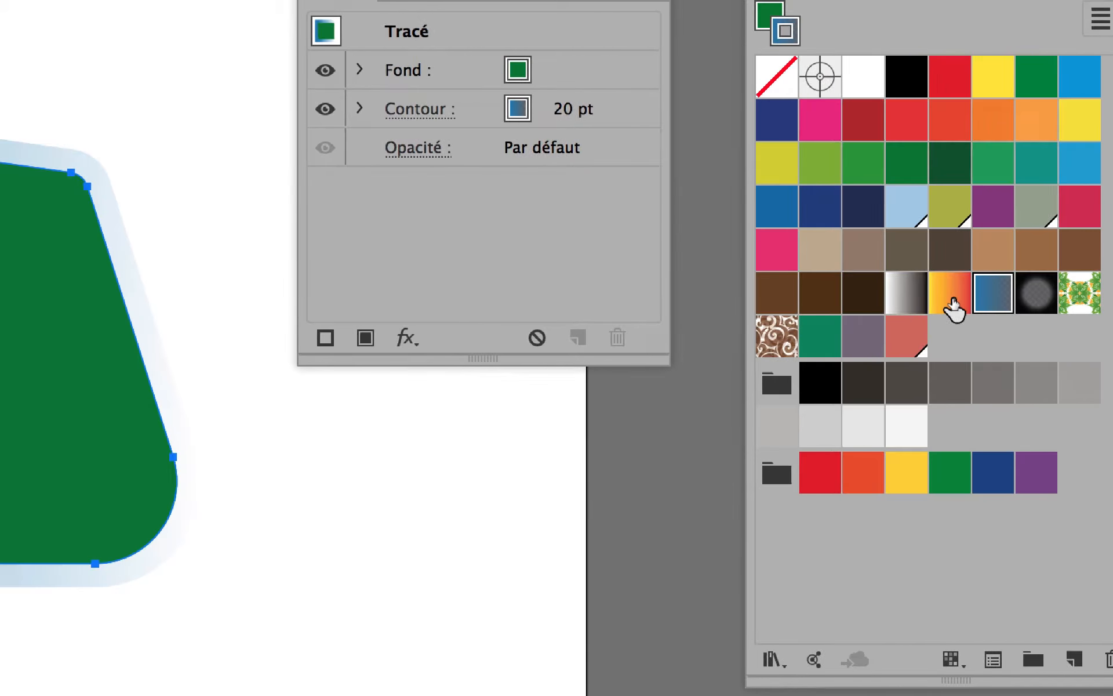
click(942, 307)
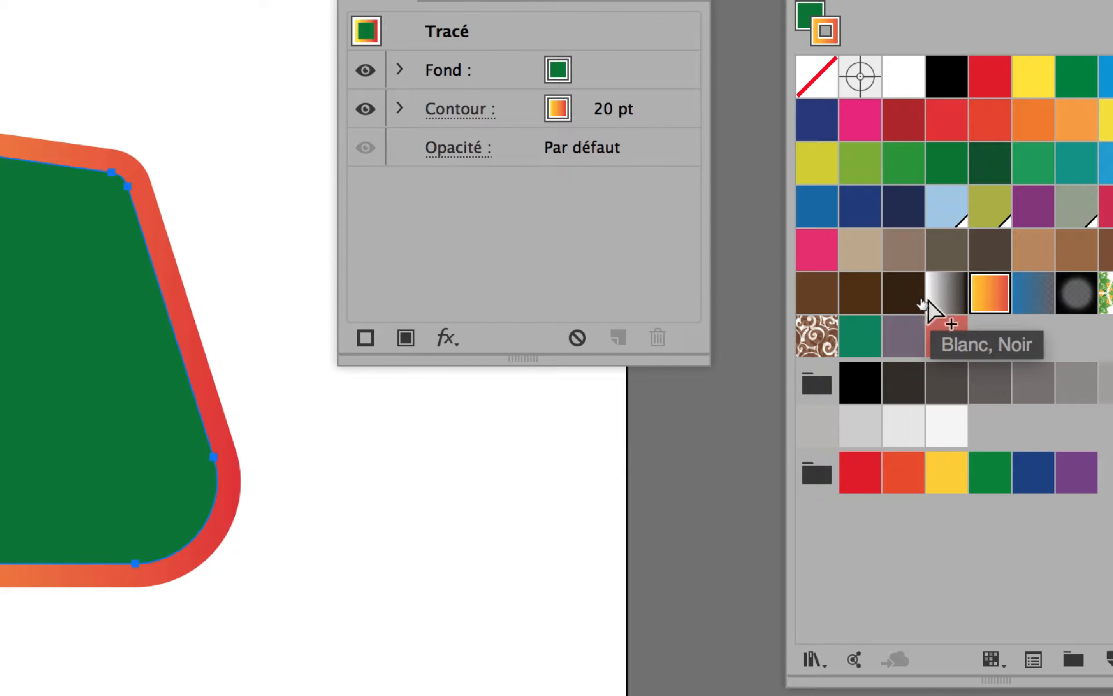
Step: Undo the four stroke swatch changes and reselect the shape
key(super+z)
key(super+z)
key(super+z)
key(super+z)
key(super+z)
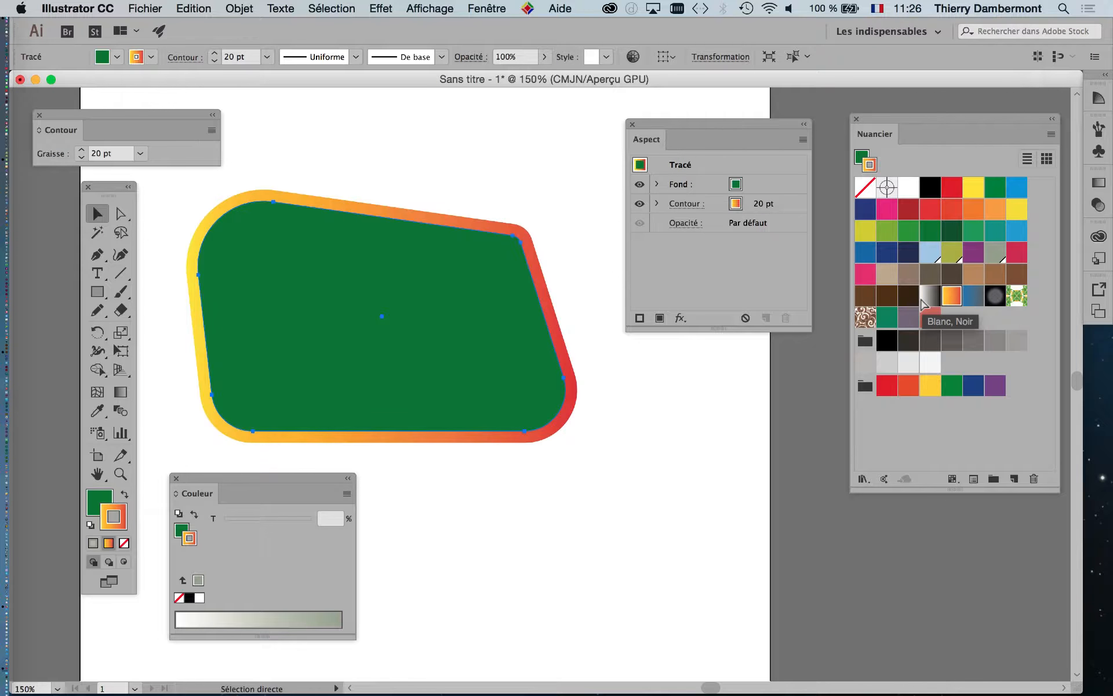
click(417, 354)
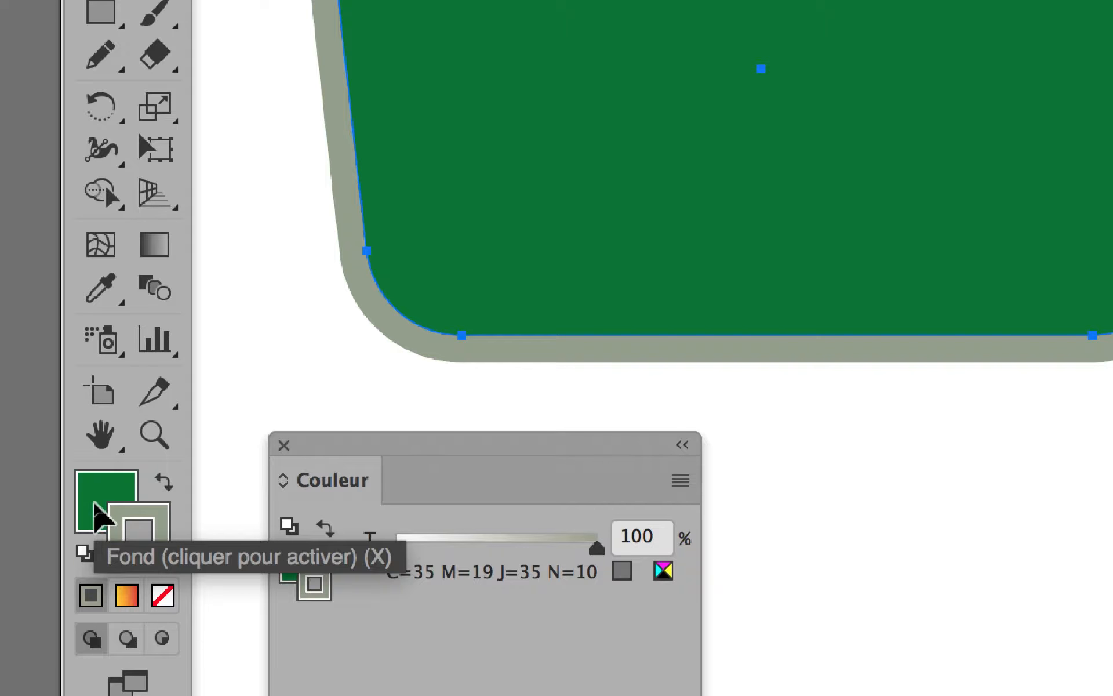
Step: Activate the fill and open the fill's swatch picker in the Appearance panel, enlarging it
click(95, 503)
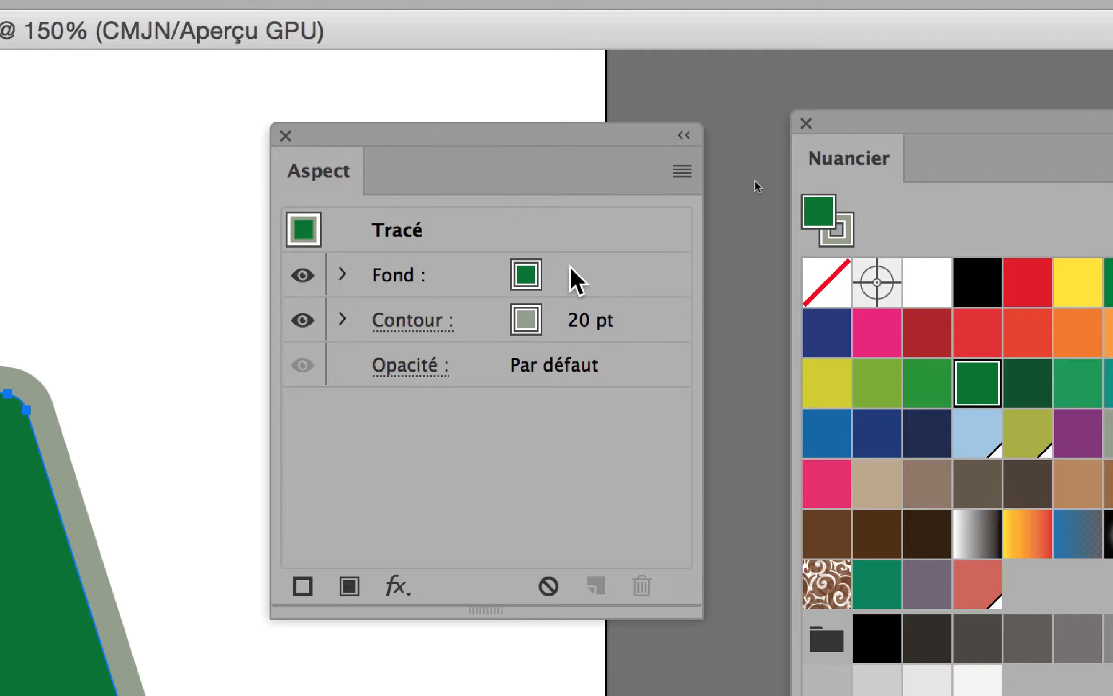
click(565, 272)
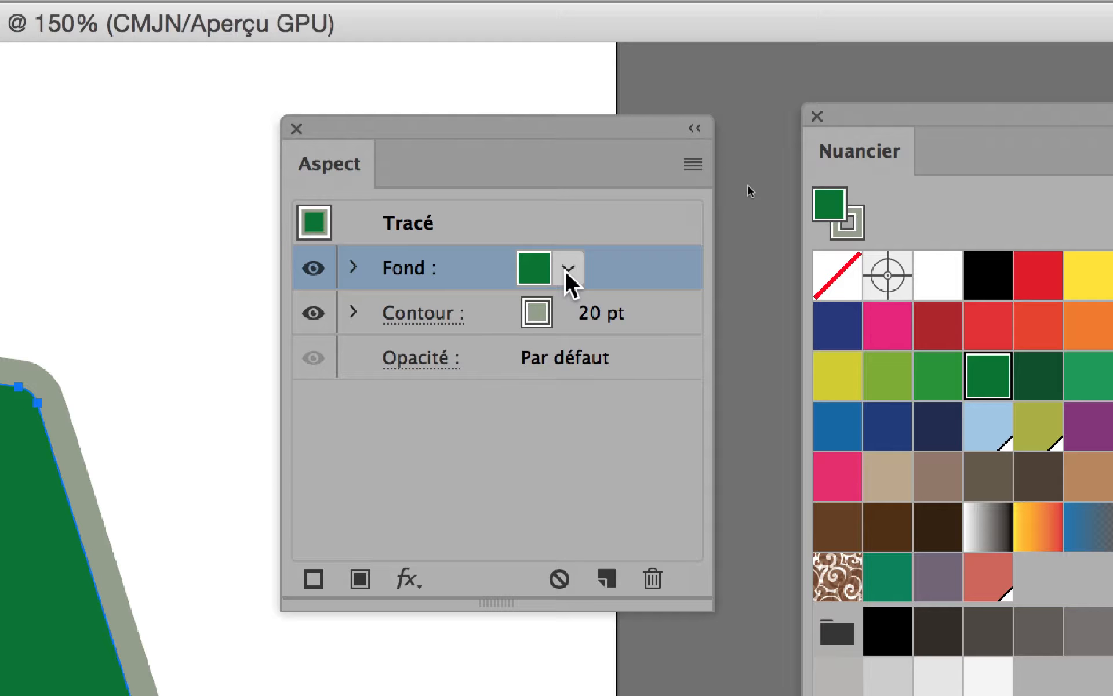
click(567, 270)
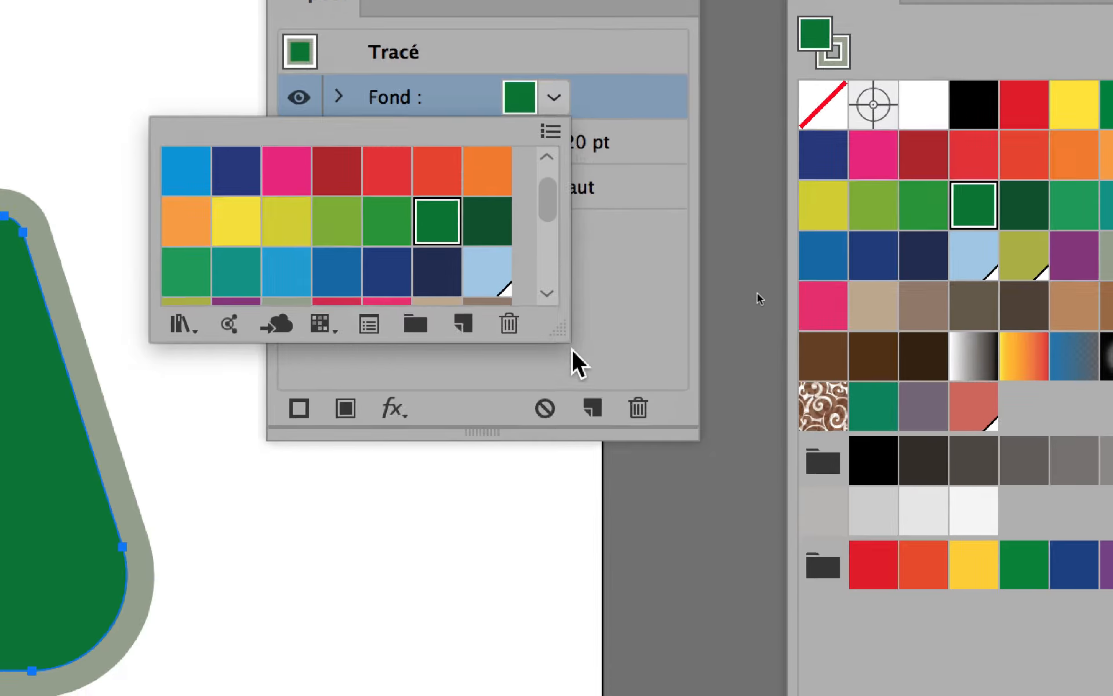
drag(567, 340, 627, 561)
drag(590, 420, 586, 500)
drag(590, 449, 582, 446)
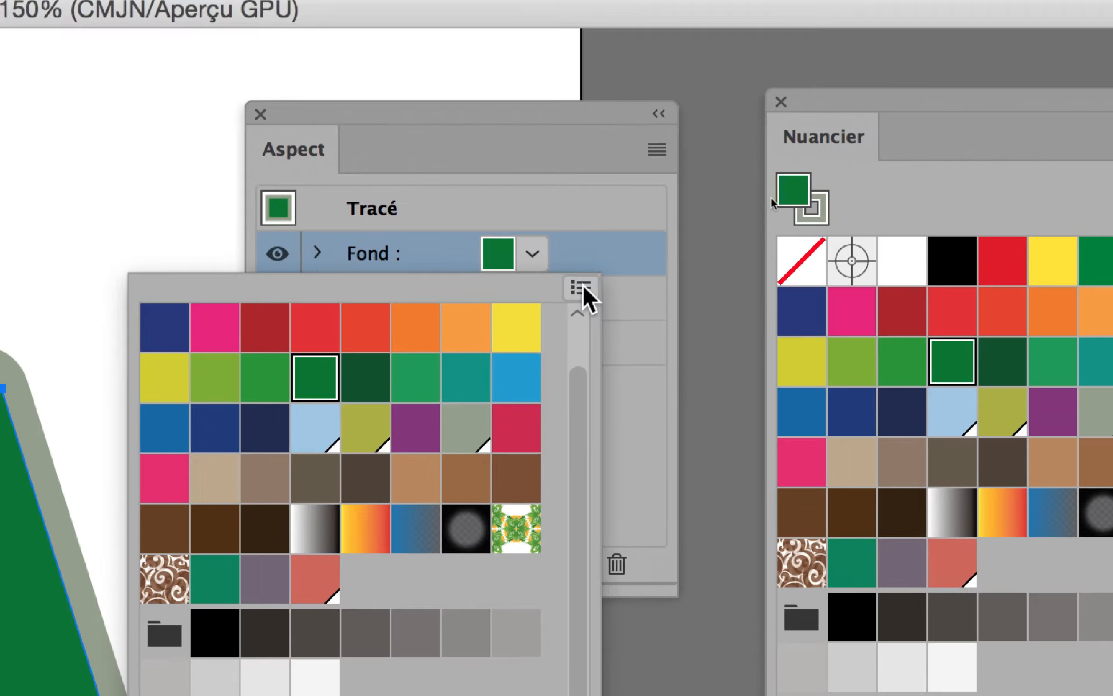
Step: Set the swatch picker to large thumbnails and apply the leaf pattern as the fill
click(583, 284)
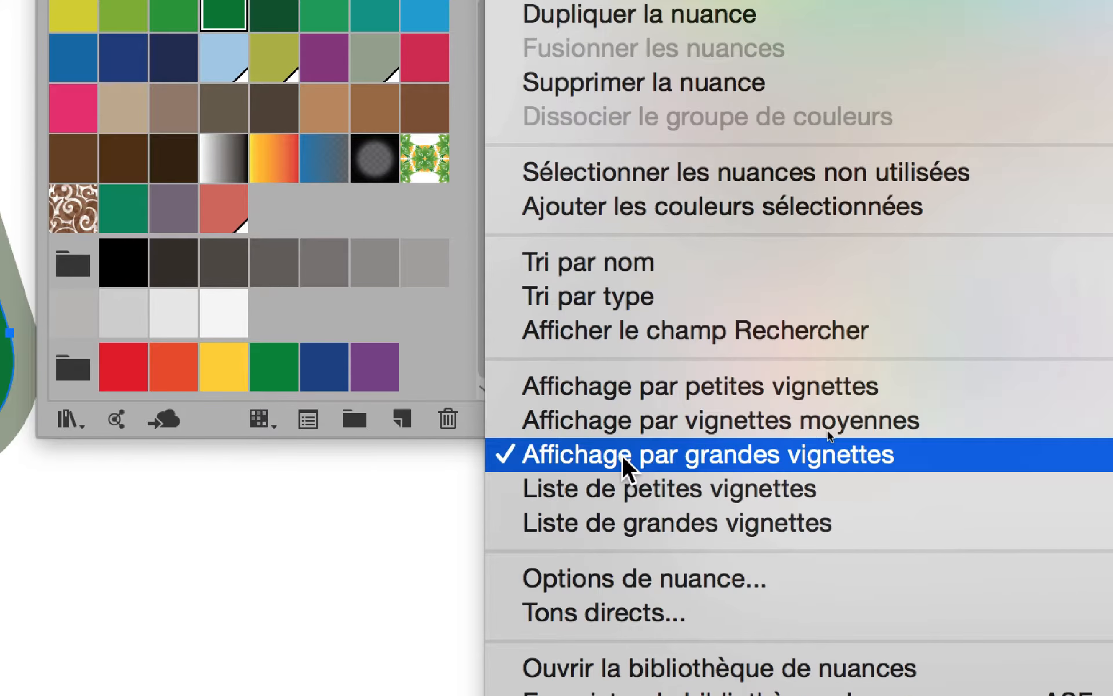
click(625, 458)
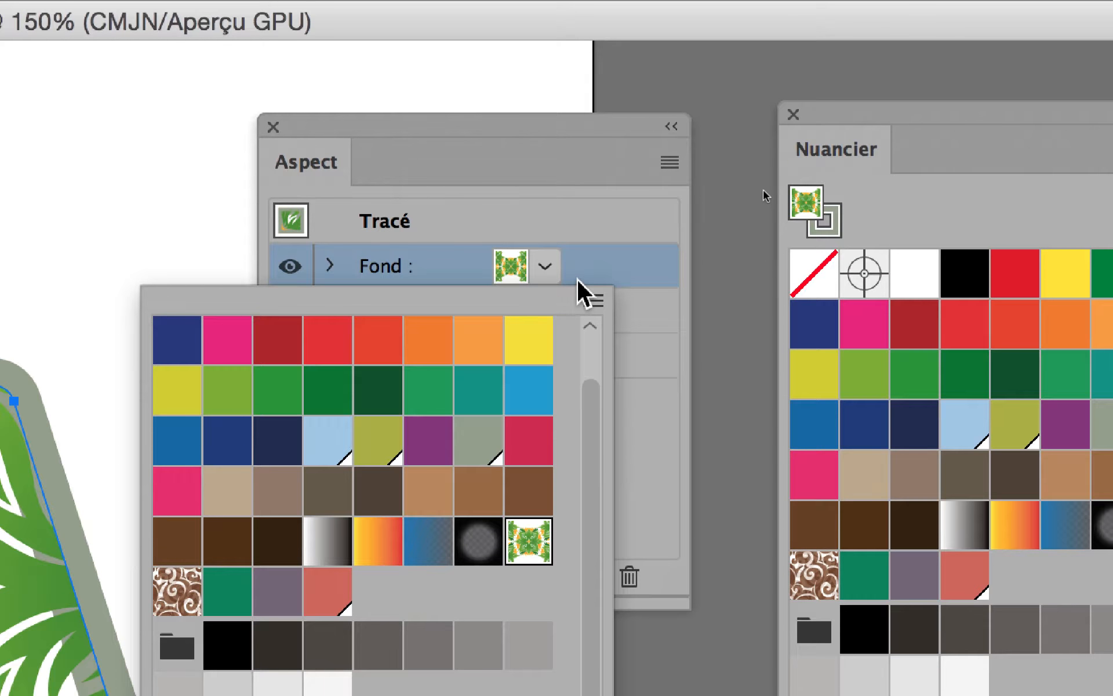
click(576, 278)
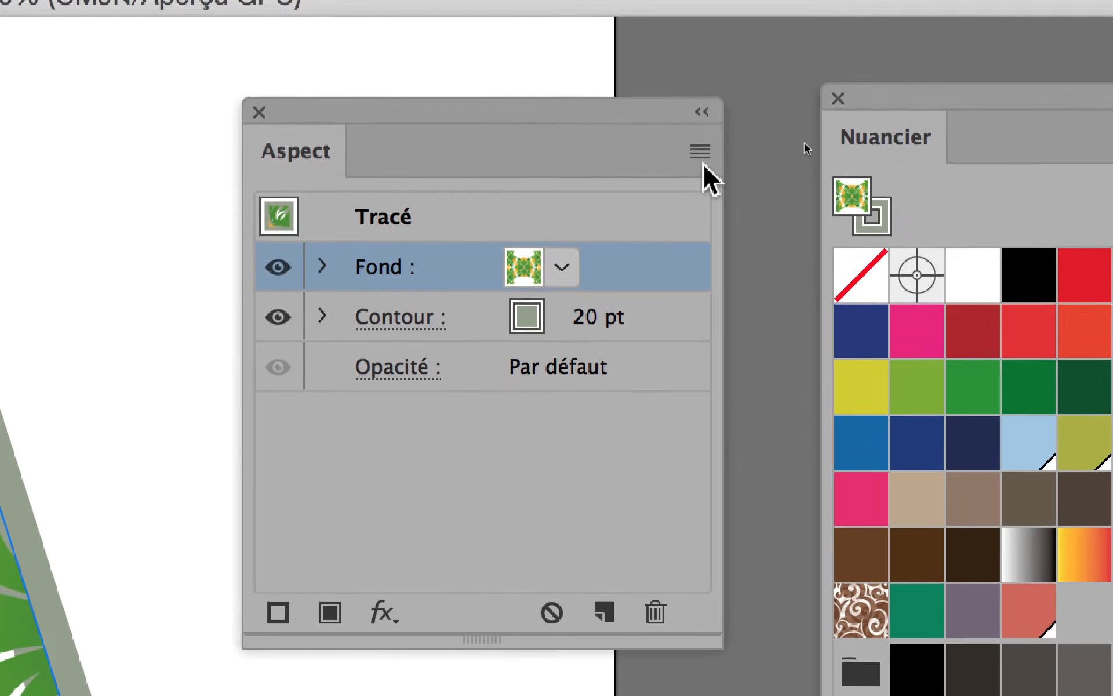
Step: Add a new fill to the path from the Appearance panel menu
click(700, 155)
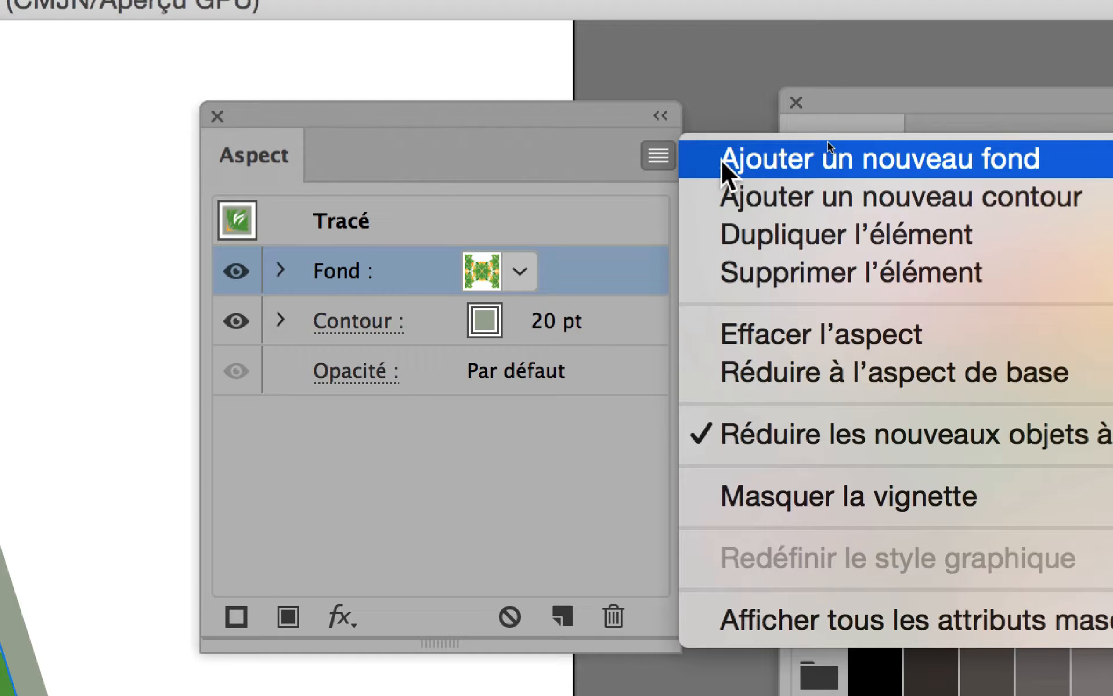
click(721, 160)
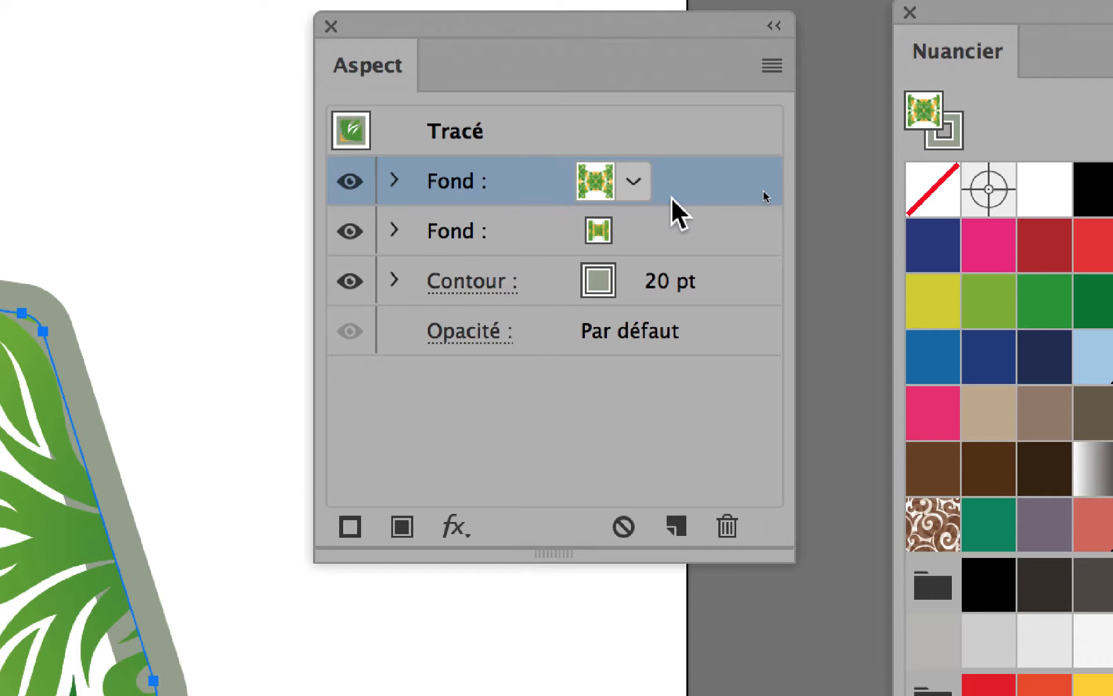
Step: Place the second fill beneath the pattern fill and set it to white
click(634, 183)
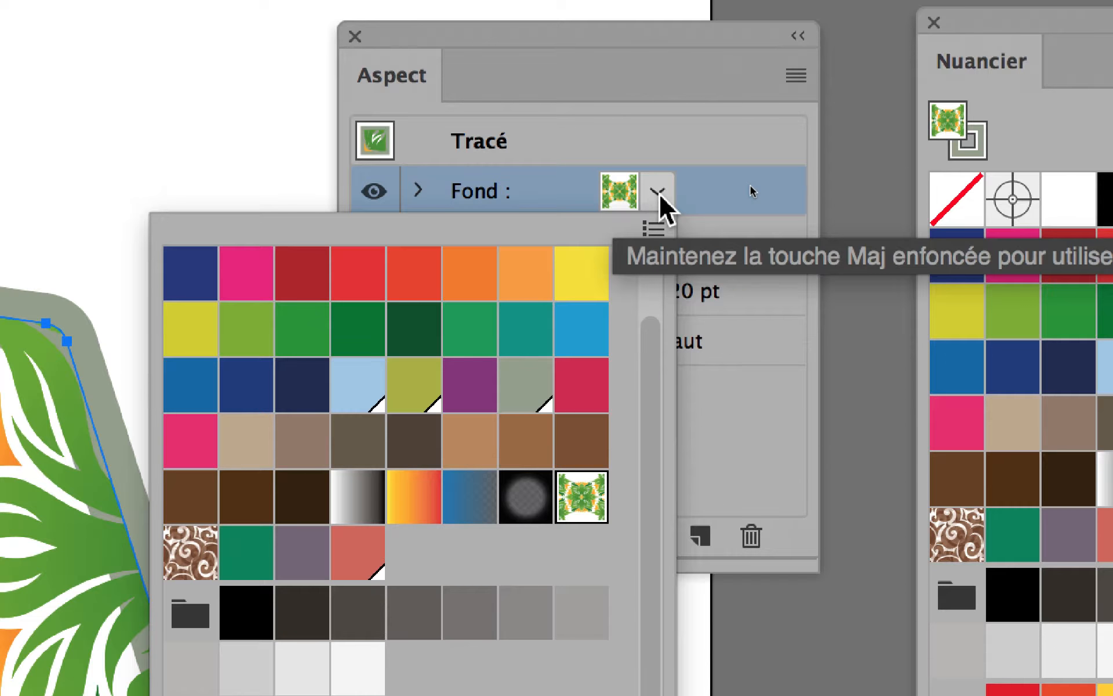
click(659, 193)
click(646, 245)
click(649, 243)
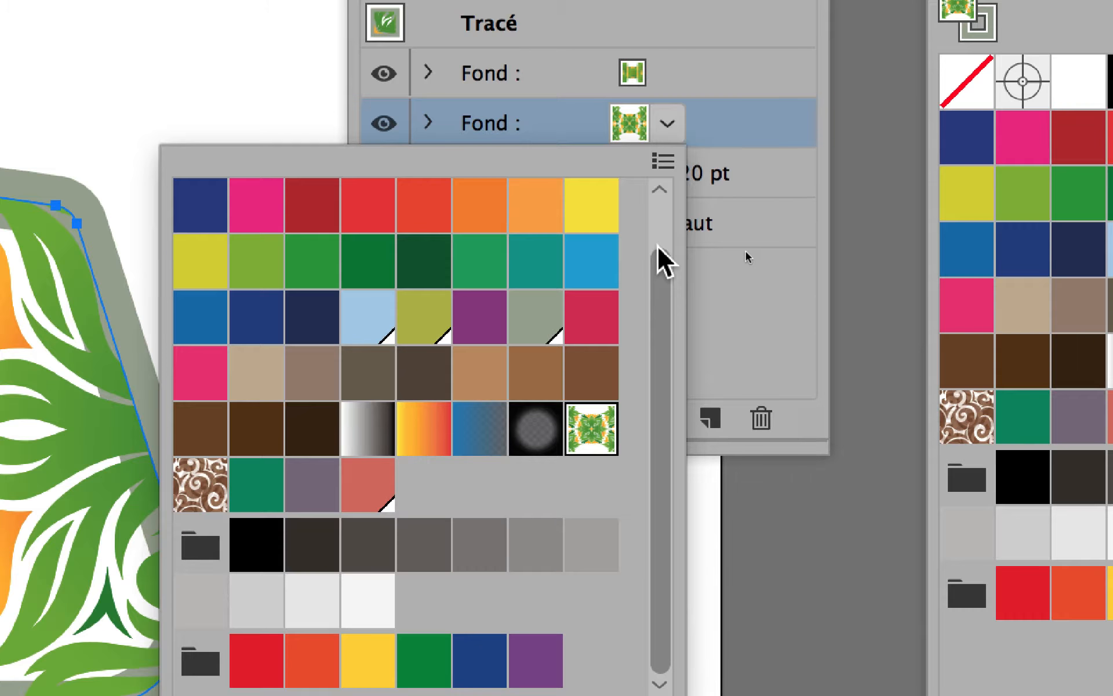
scroll(659, 249, up, 2)
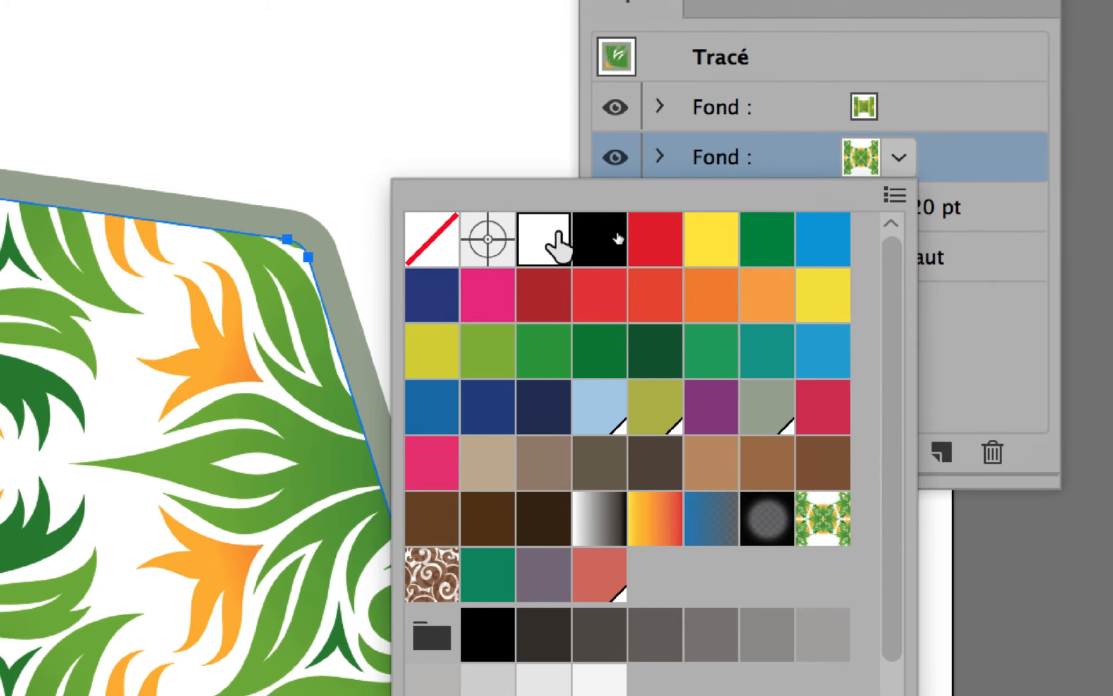
click(520, 250)
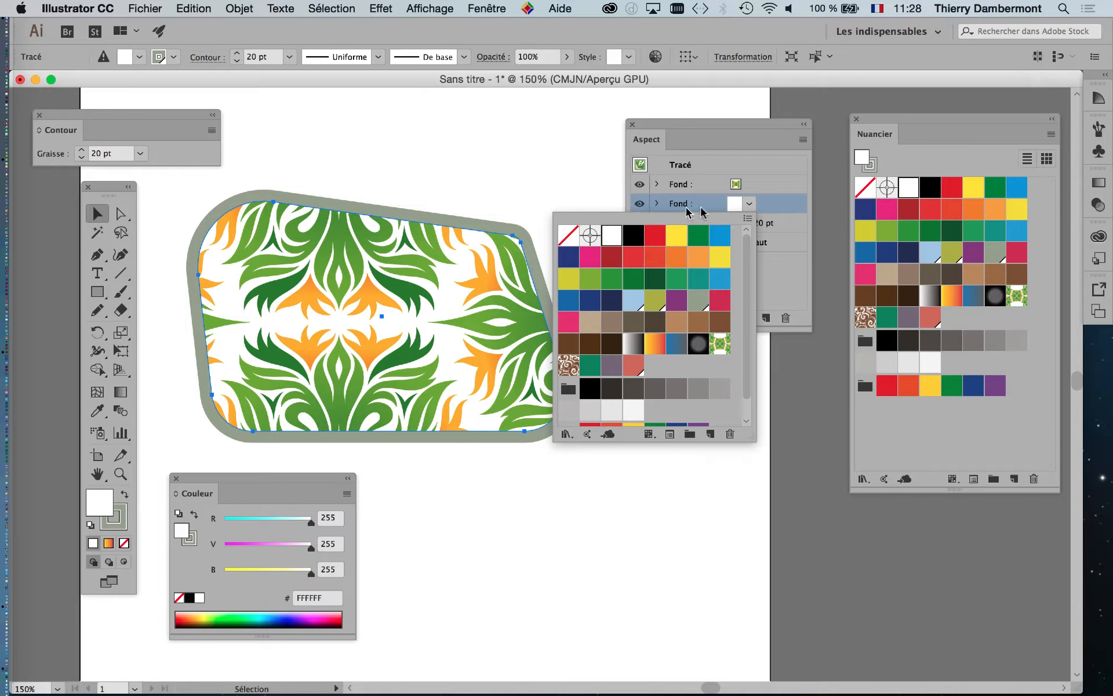
Step: Try orange, red and olive-green swatches as the lower fill's color
click(697, 258)
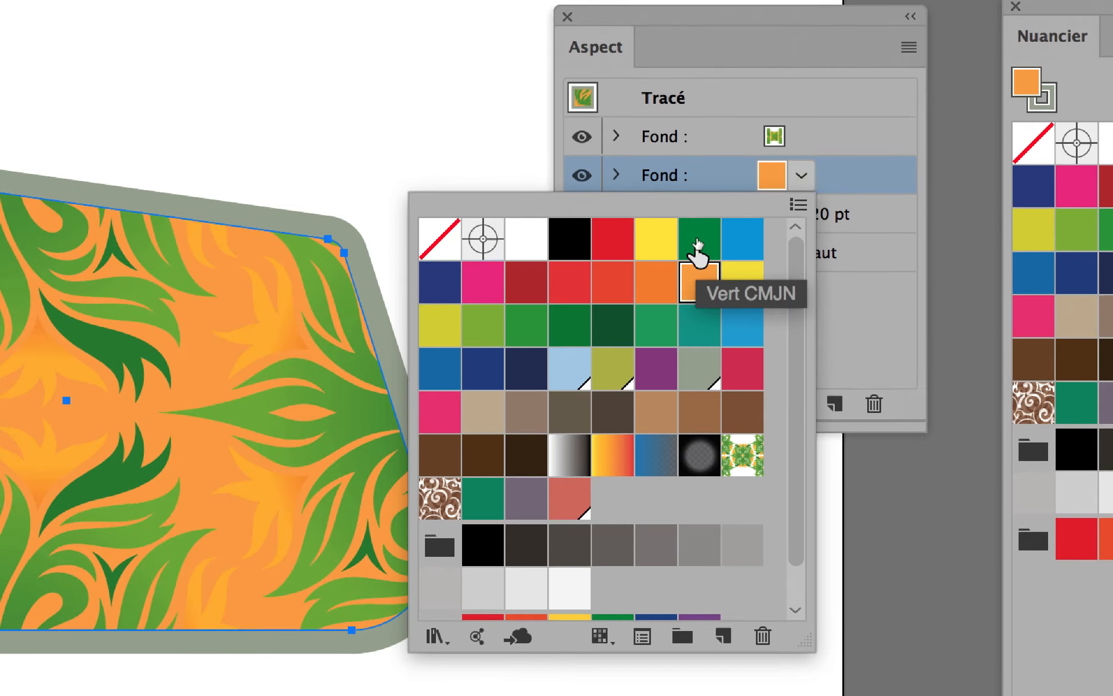
click(702, 212)
click(658, 254)
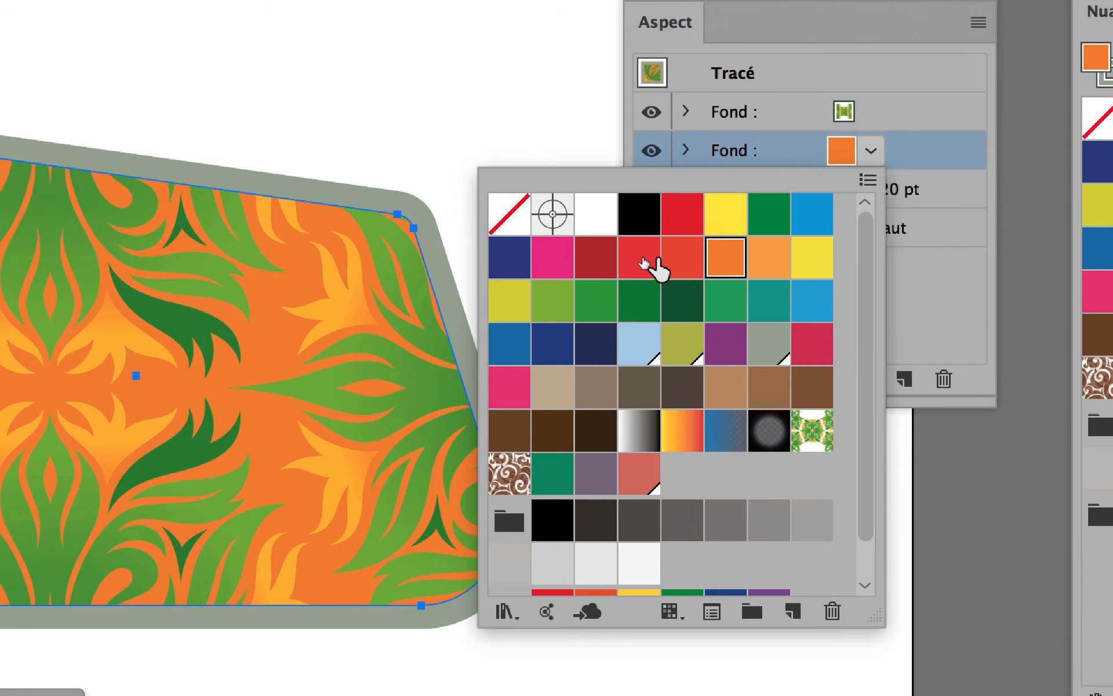
click(620, 260)
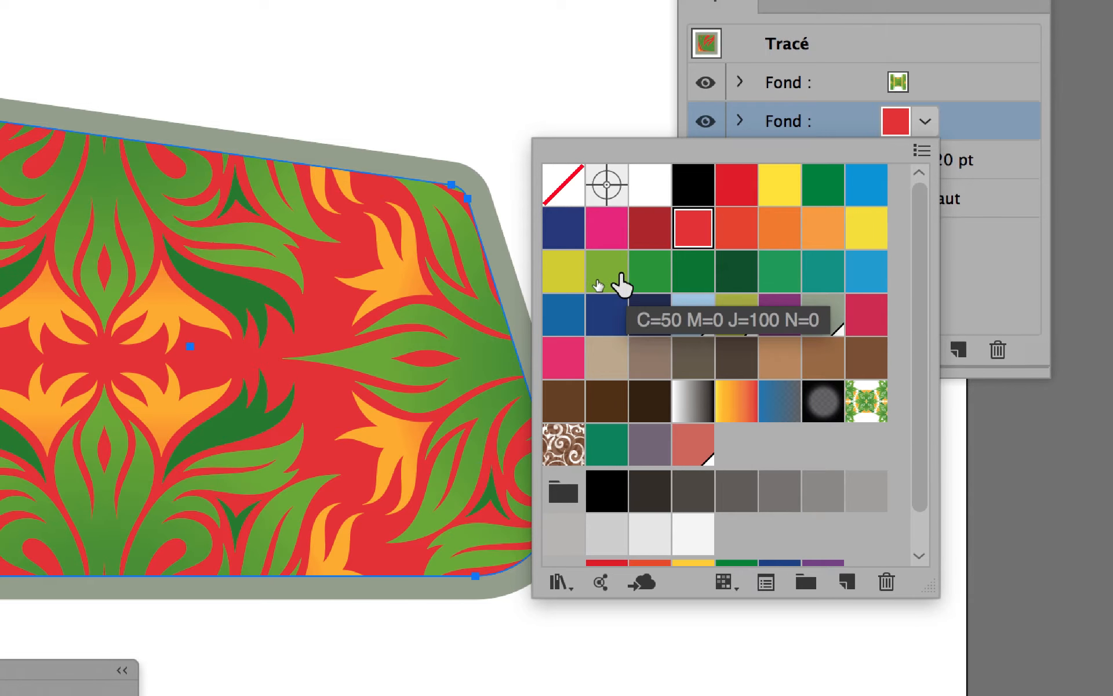
click(603, 278)
click(600, 279)
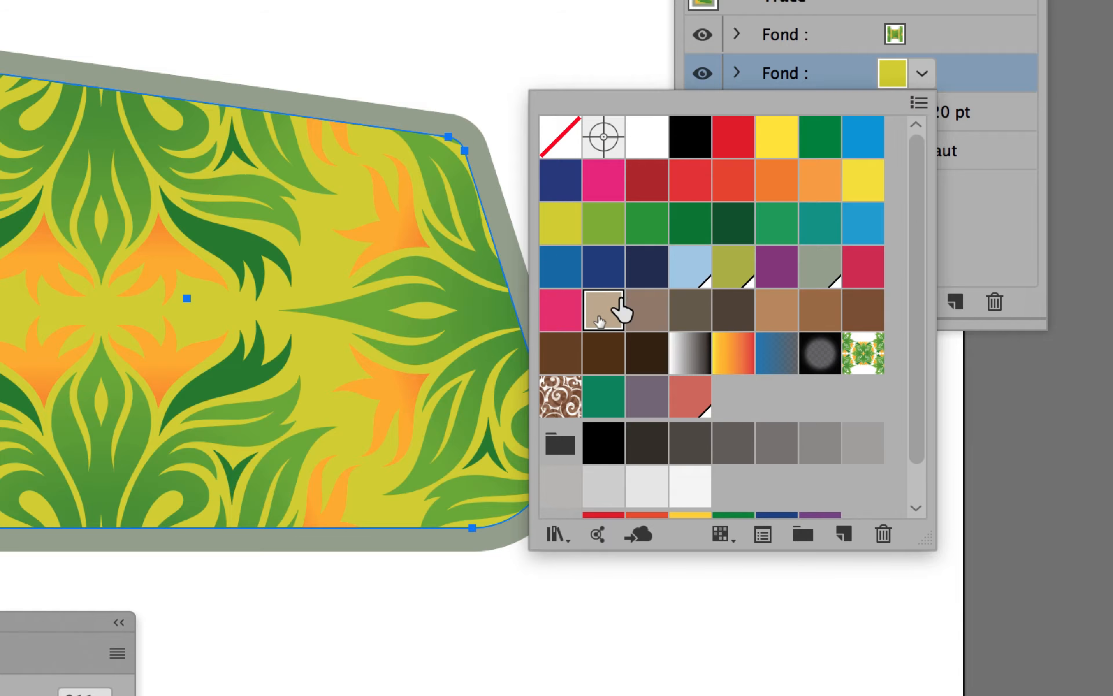
Step: Try tan, light orange and blue swatches as the lower fill's color
click(601, 320)
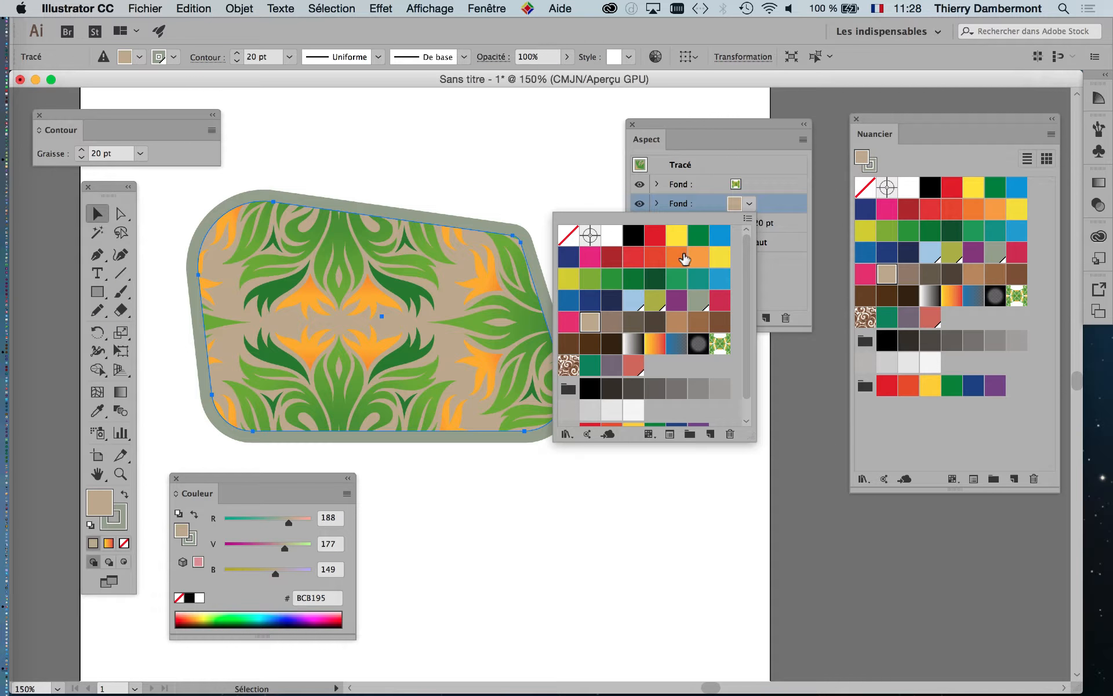
click(678, 259)
click(705, 261)
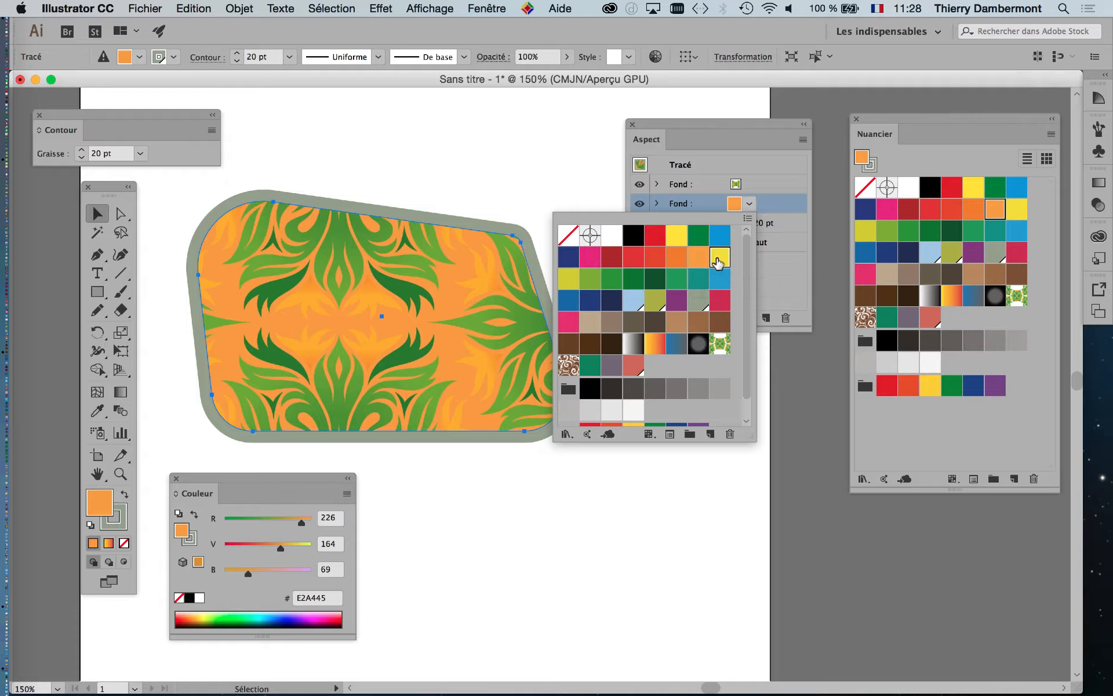
click(719, 258)
click(717, 237)
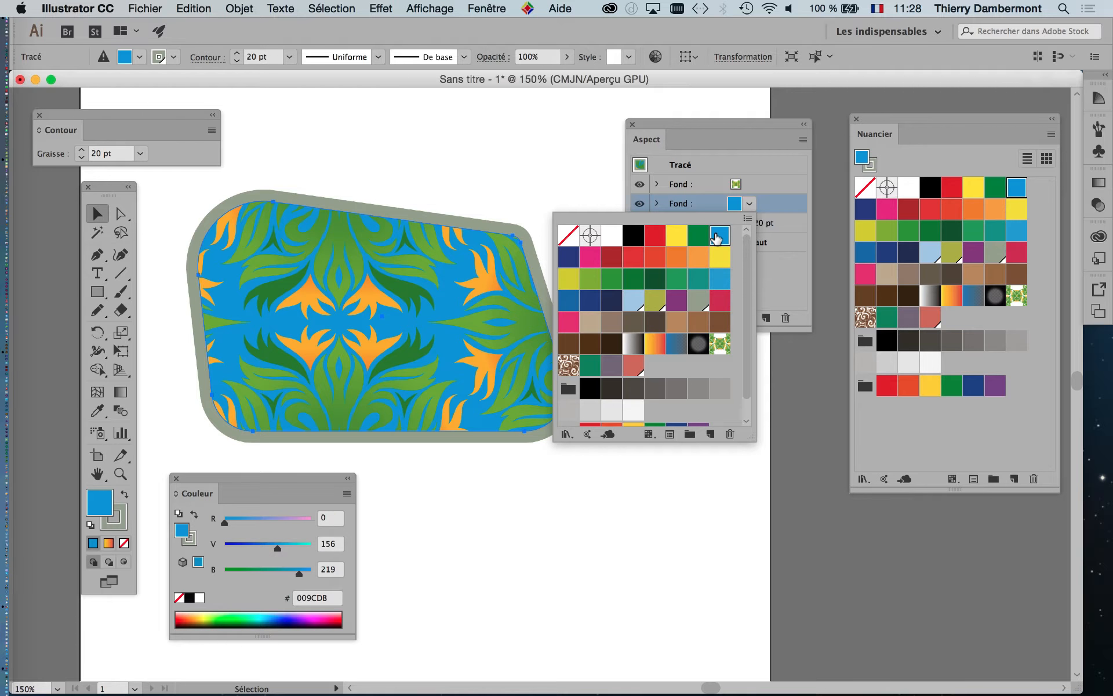
Step: Set the lower fill to the crimson swatch and select the pattern fill in the Appearance panel
click(719, 300)
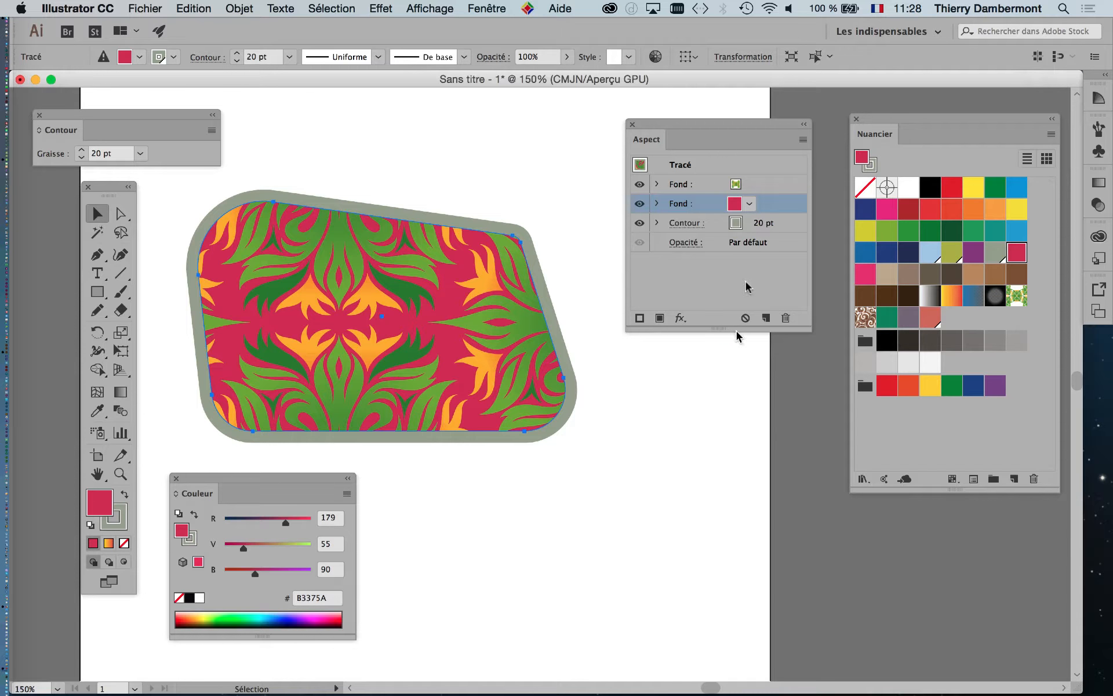
drag(805, 327, 802, 416)
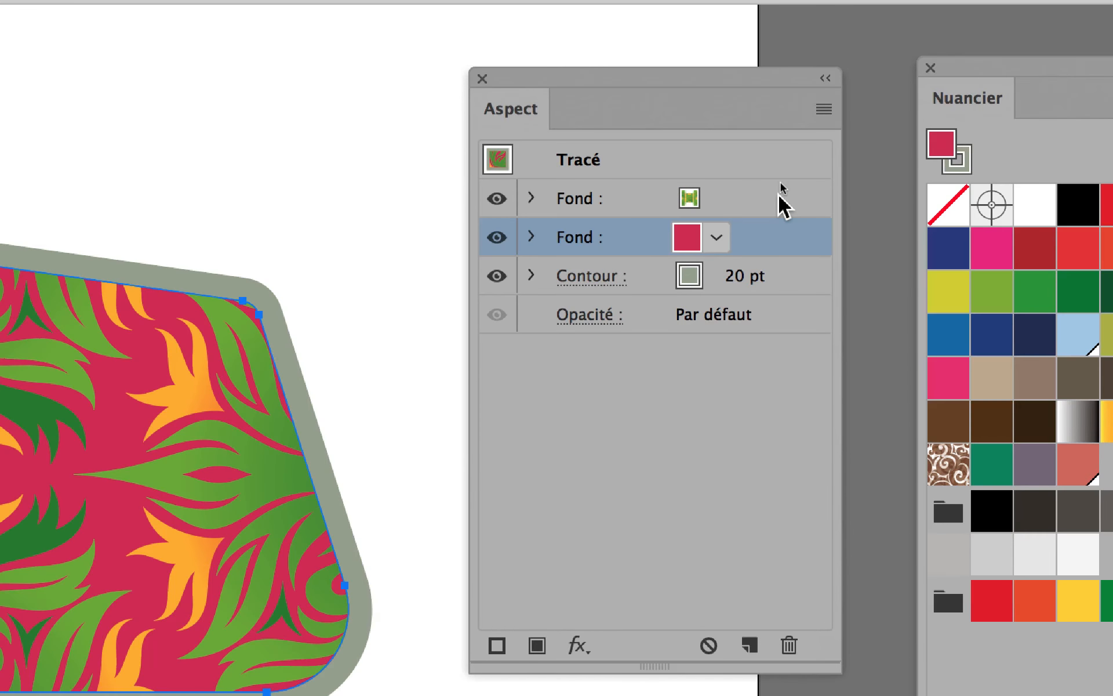
click(779, 197)
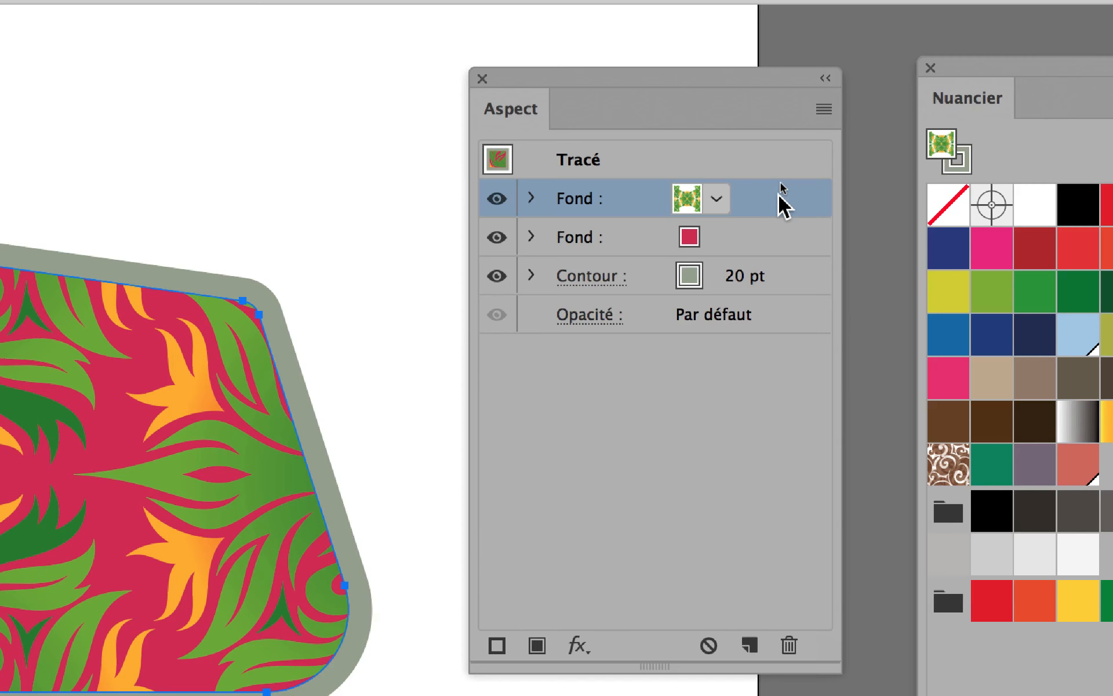